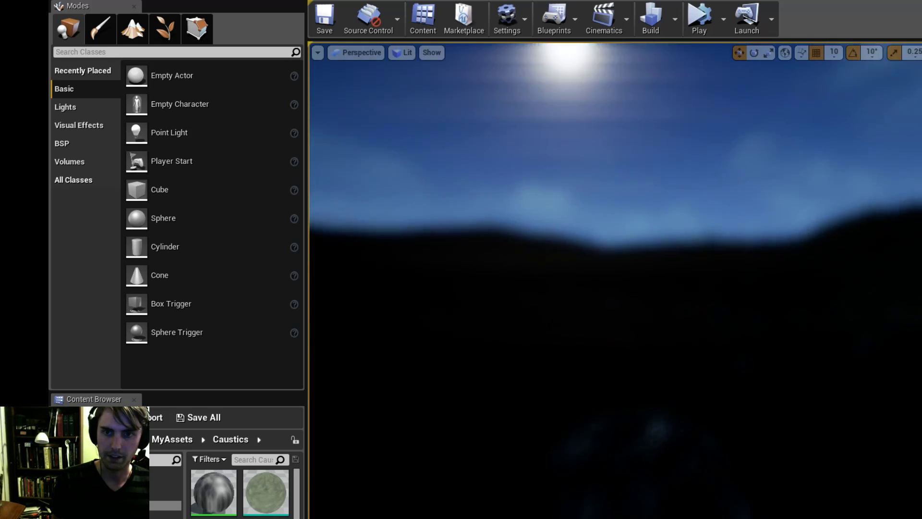
# - Enlarge the asset browsing area so the project's folder tree is visible, and open the ProceduralNaturePack folder
pyautogui.moveTo(716, 247); pyautogui.dragTo(769, 222, button='right')
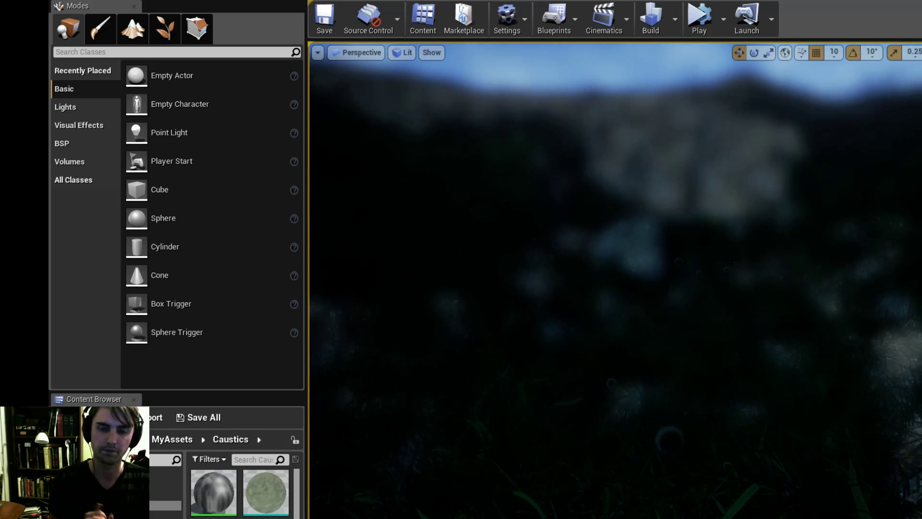
pyautogui.moveTo(733, 263); pyautogui.dragTo(733, 293, button='right')
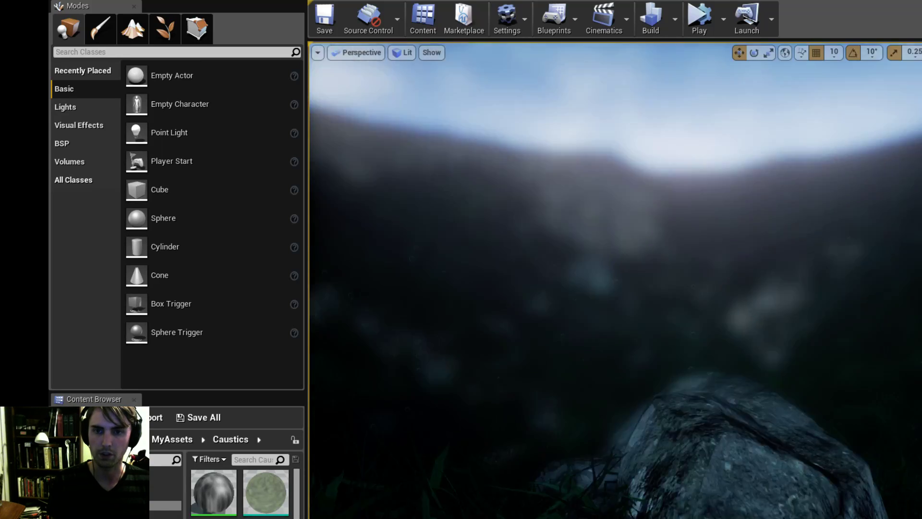
pyautogui.moveTo(703, 371); pyautogui.dragTo(682, 365, button='right')
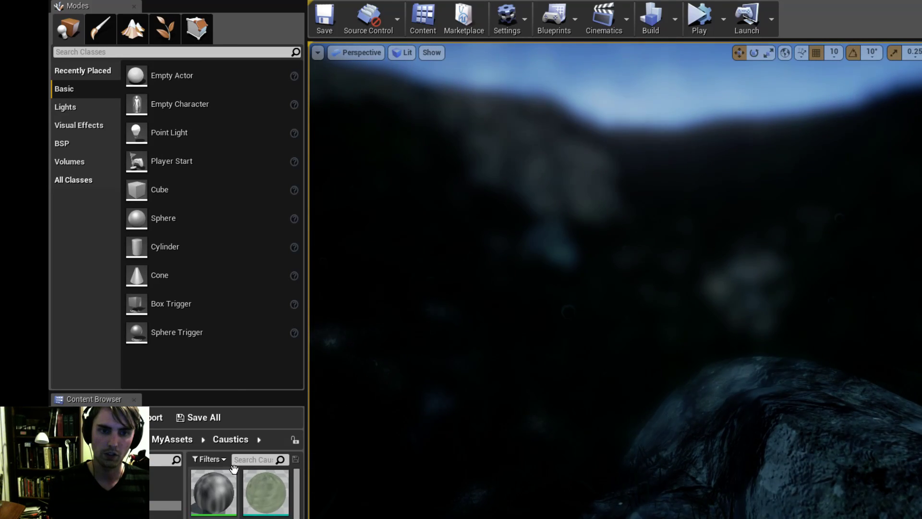
pyautogui.moveTo(230, 392); pyautogui.dragTo(230, 321)
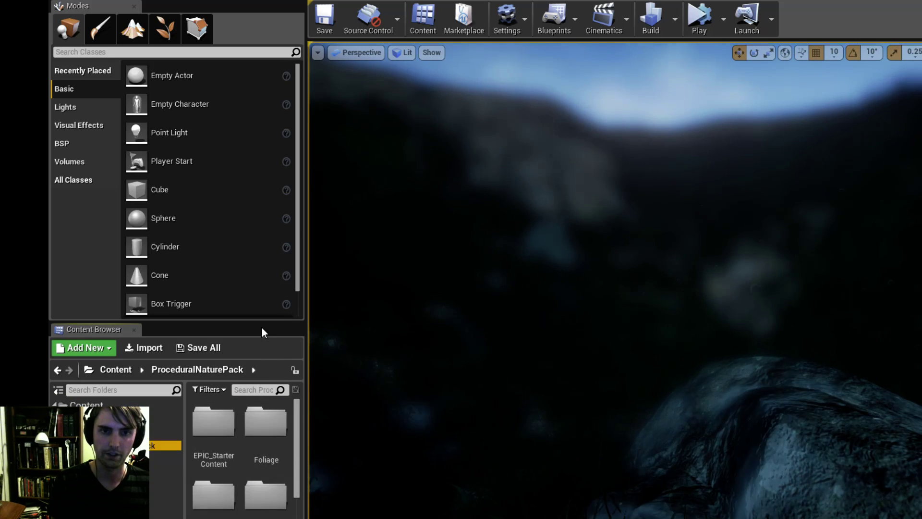
pyautogui.moveTo(257, 321); pyautogui.dragTo(265, 252)
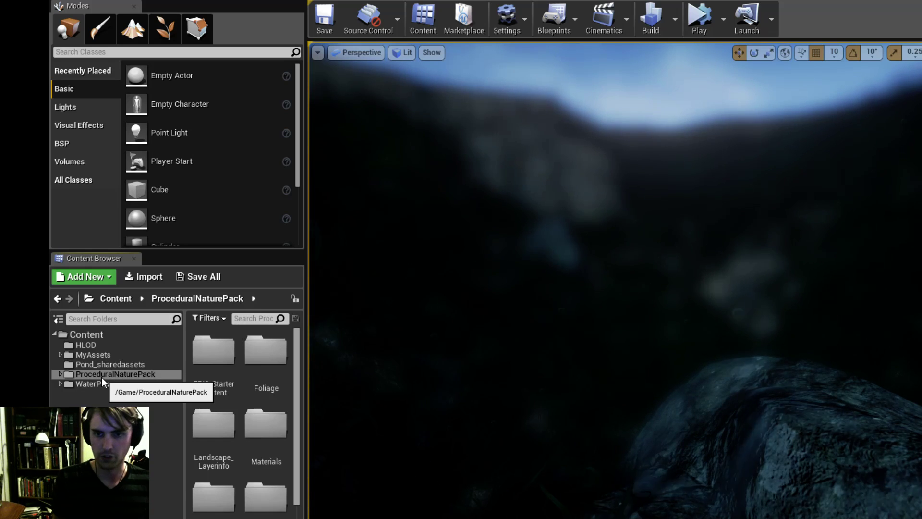
# - Build the level's lighting from a viewpoint above the pond bank and close the map check log
pyautogui.moveTo(614, 347); pyautogui.dragTo(642, 344, button='right')
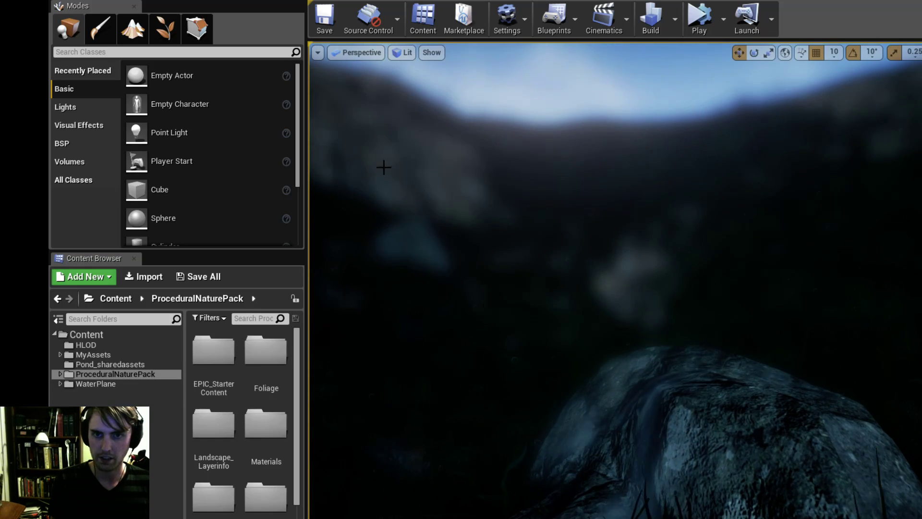
pyautogui.moveTo(742, 425); pyautogui.dragTo(774, 435, button='right')
pyautogui.press('s')
pyautogui.press('w')
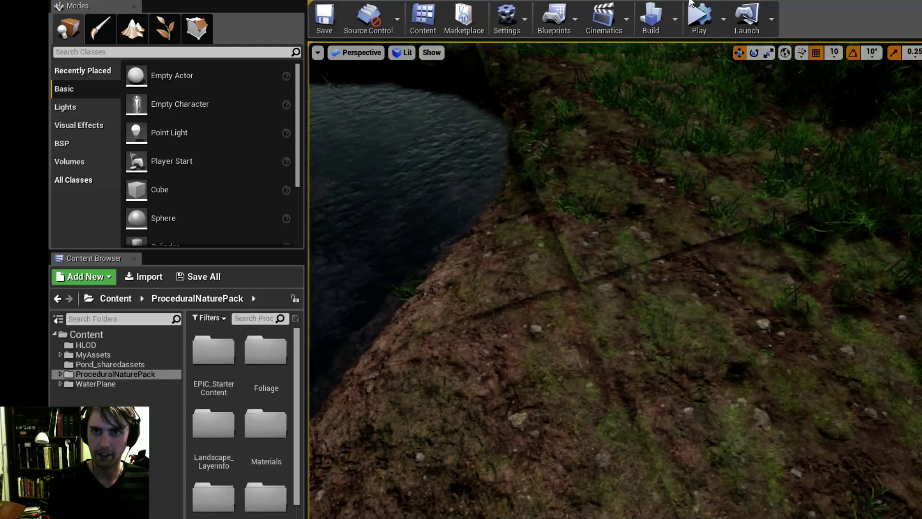
pyautogui.click(654, 21)
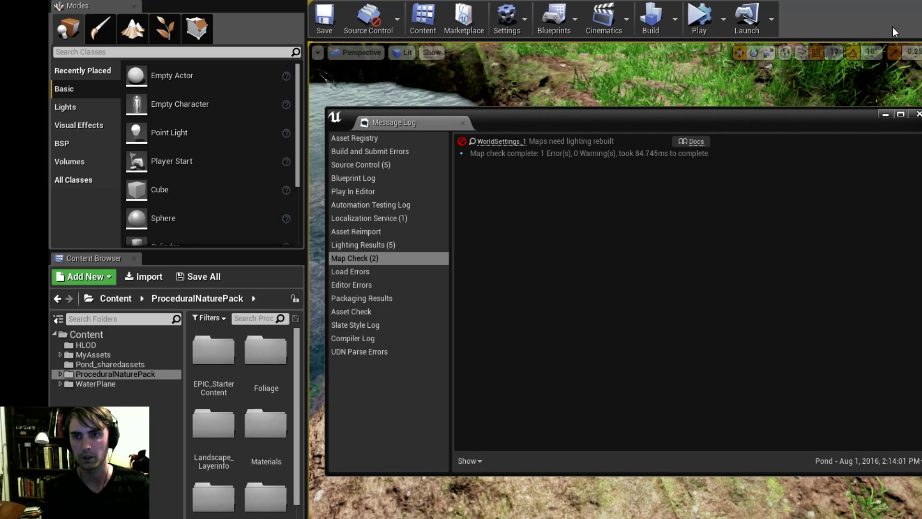
pyautogui.click(918, 114)
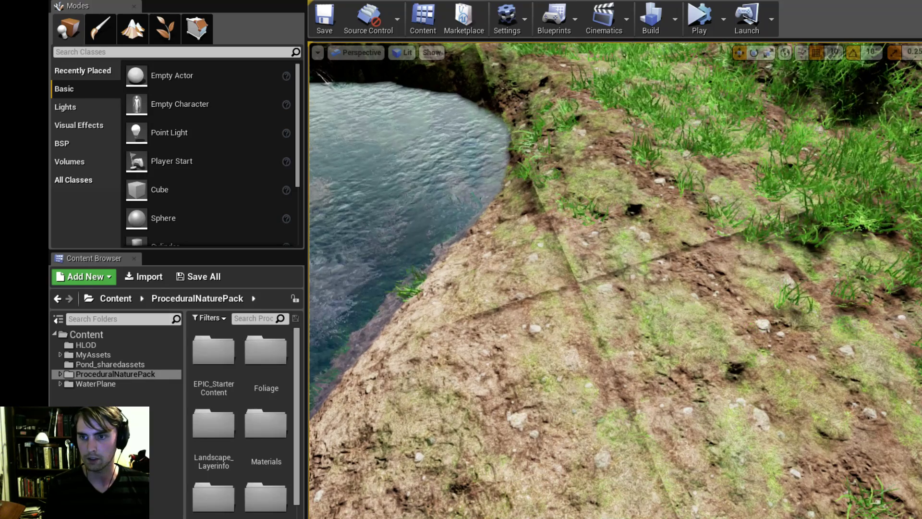
# - Switch to landscape painting and review the terrain's target layers: Puddles, Layer1, Layer2 and Layer3
pyautogui.moveTo(616, 280); pyautogui.dragTo(723, 255, button='right')
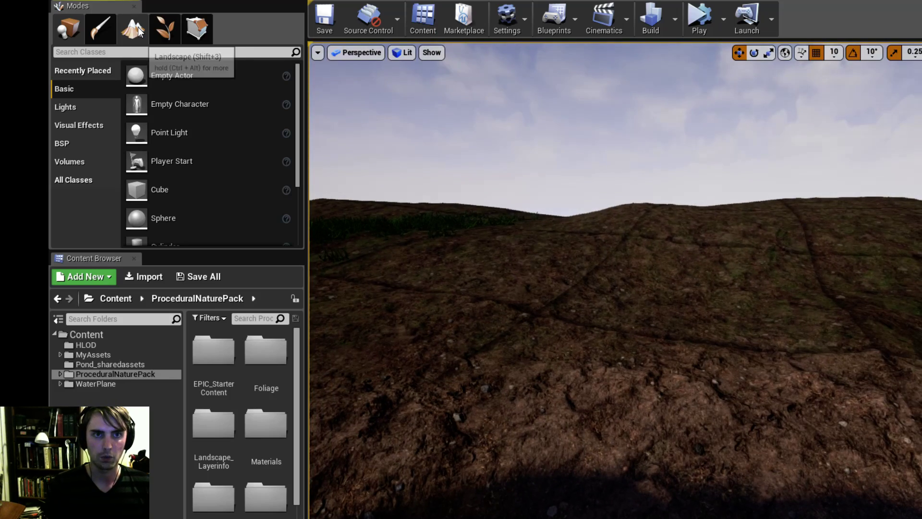
pyautogui.hotkey('shift', '3')
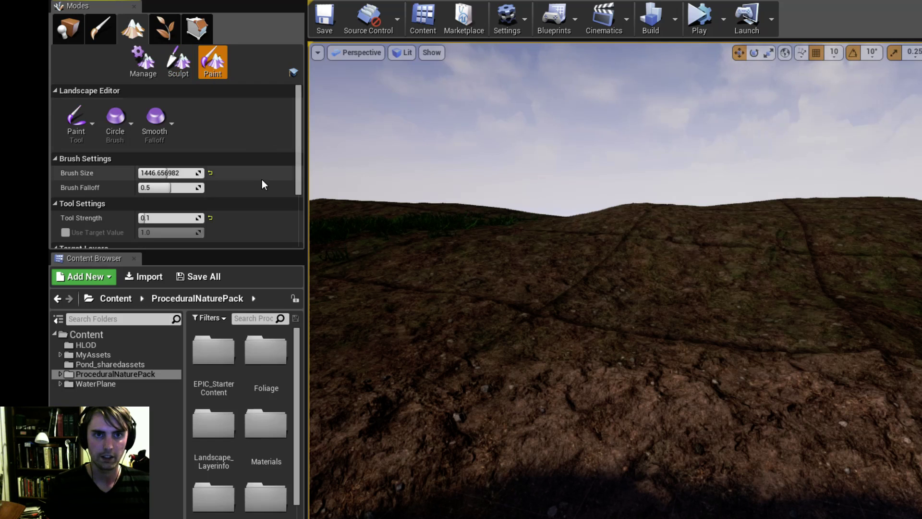
pyautogui.scroll(-5, 261, 185)
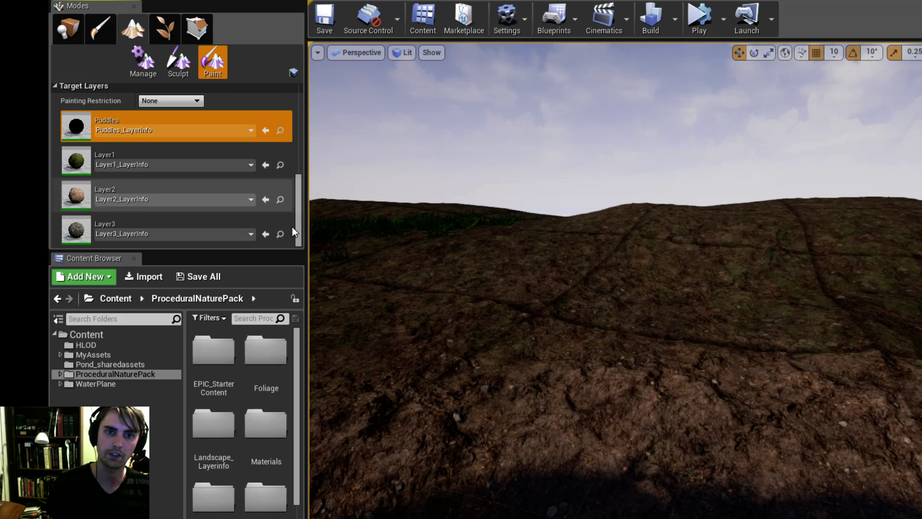
# - Return to placement mode and examine the particle emitters and moving light patterns on the rocks below the pond surface
pyautogui.moveTo(563, 233); pyautogui.dragTo(715, 180, button='right')
pyautogui.moveTo(564, 187); pyautogui.dragTo(588, 149, button='right')
pyautogui.moveTo(571, 210); pyautogui.dragTo(571, 210, button='right')
pyautogui.moveTo(357, 244); pyautogui.dragTo(357, 244, button='right')
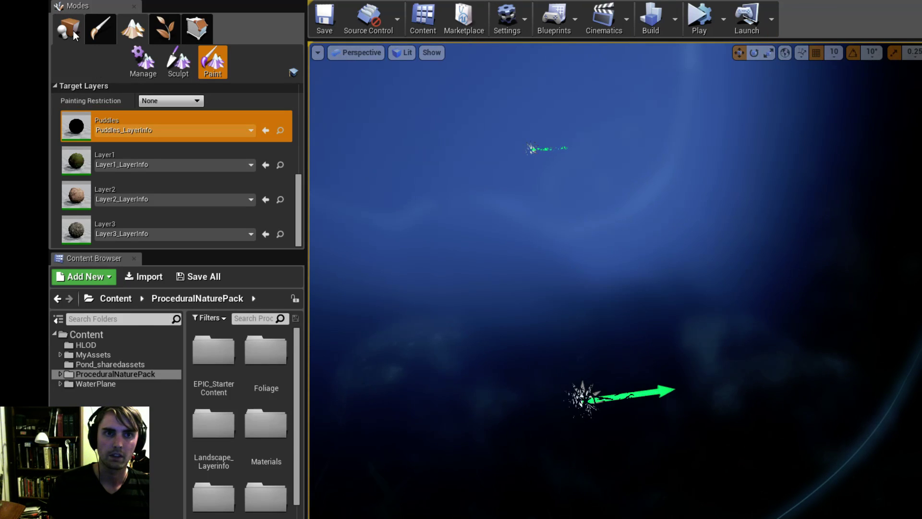
pyautogui.click(73, 33)
pyautogui.moveTo(516, 220); pyautogui.dragTo(517, 219, button='right')
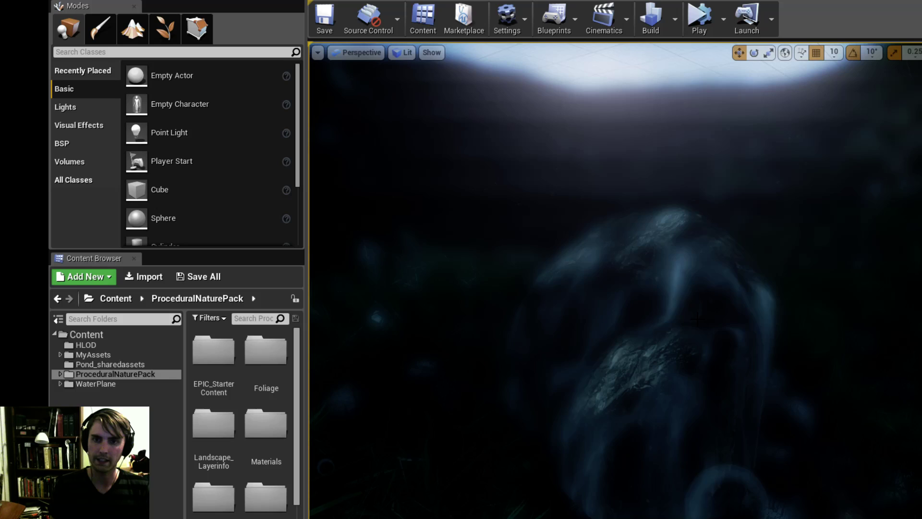
pyautogui.moveTo(666, 398); pyautogui.dragTo(665, 399, button='right')
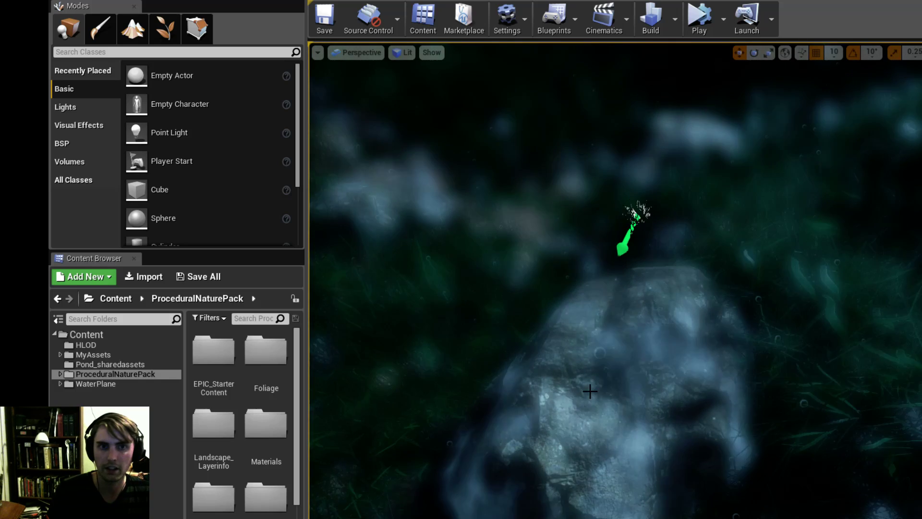
pyautogui.moveTo(494, 232); pyautogui.dragTo(494, 233, button='right')
pyautogui.moveTo(416, 221); pyautogui.dragTo(416, 221, button='right')
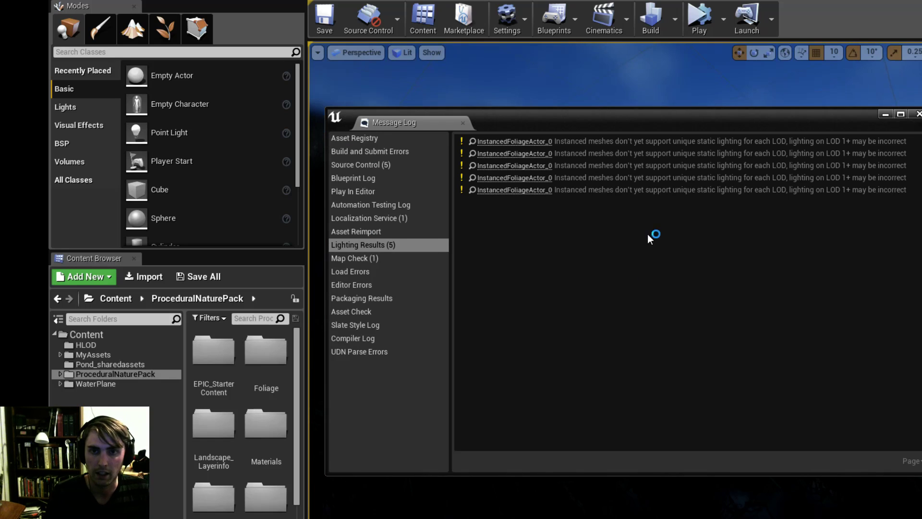
# - Close the lighting results log and examine the rocks and grass on the pond floor up close
pyautogui.click(918, 114)
pyautogui.moveTo(615, 281); pyautogui.dragTo(769, 312, button='right')
pyautogui.moveTo(673, 312); pyautogui.dragTo(648, 298, button='right')
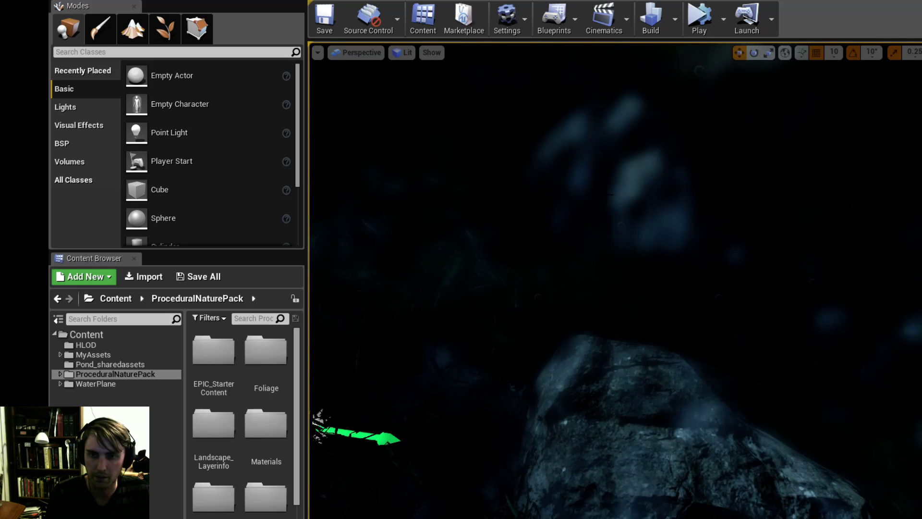
pyautogui.moveTo(609, 195); pyautogui.dragTo(638, 250, button='right')
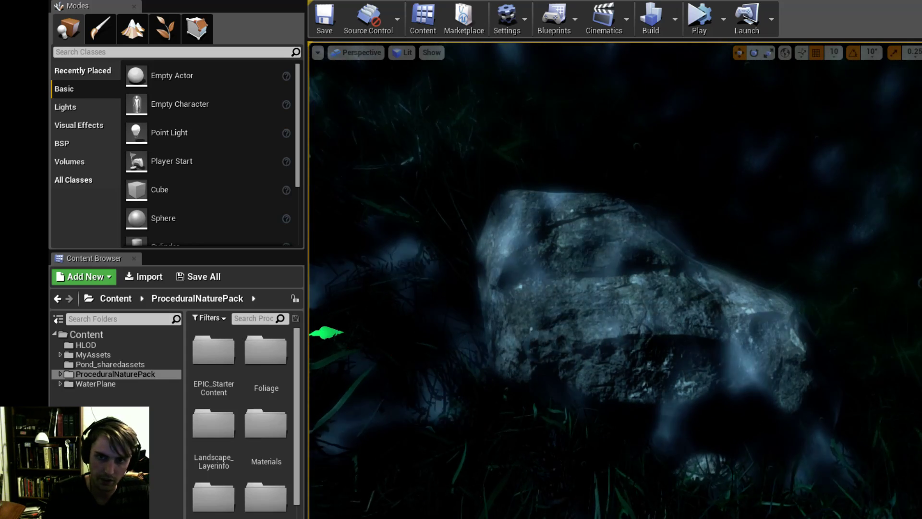
pyautogui.moveTo(662, 323); pyautogui.dragTo(497, 390, button='right')
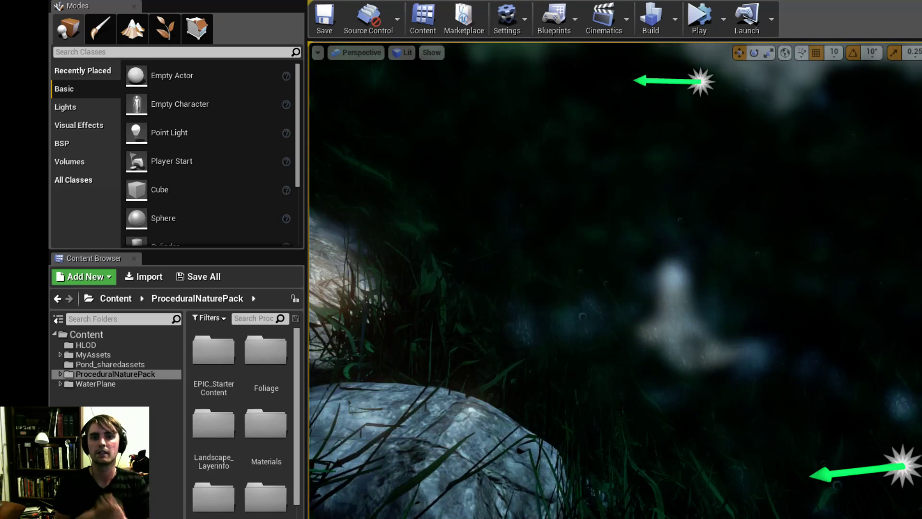
pyautogui.moveTo(619, 352); pyautogui.dragTo(620, 331, button='right')
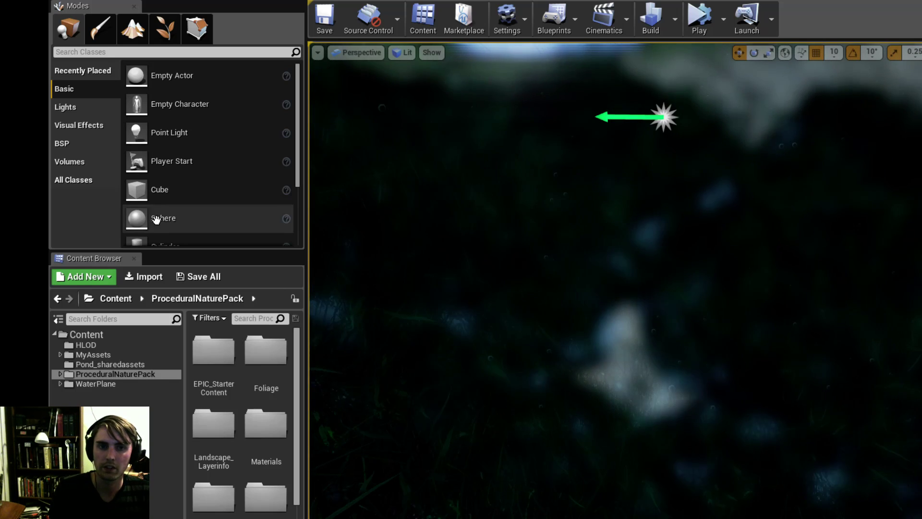
# - Switch to foliage painting and review the WaterGrass, WaterGrassDark and WaterGrassFlattened foliage types used on the pond floor
pyautogui.click(166, 29)
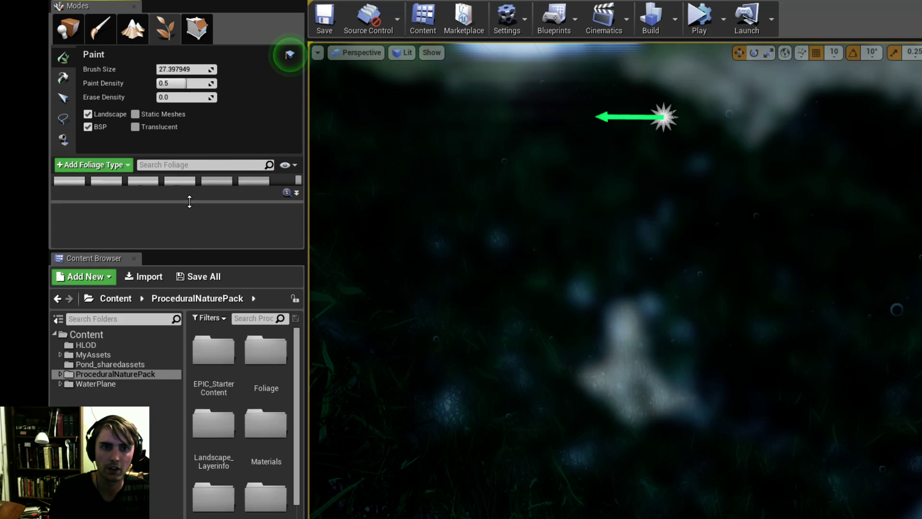
pyautogui.scroll(-2, 245, 197)
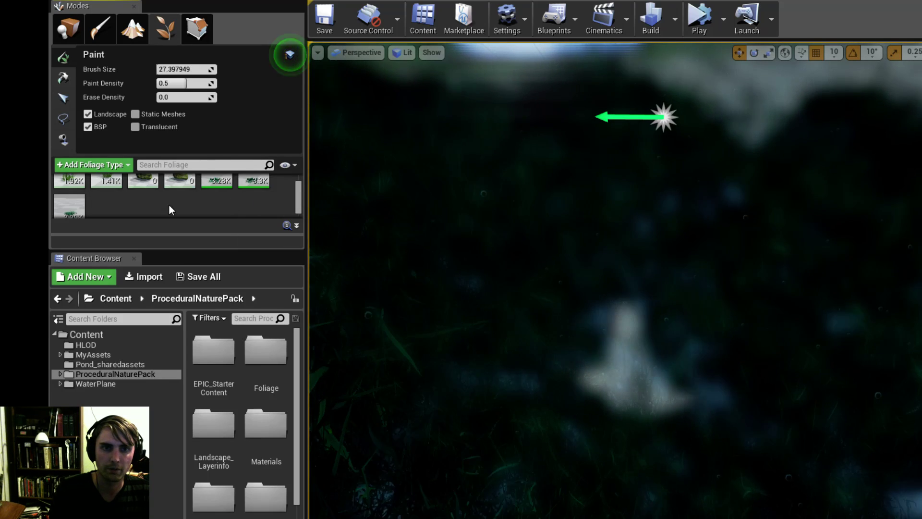
pyautogui.scroll(2, 226, 191)
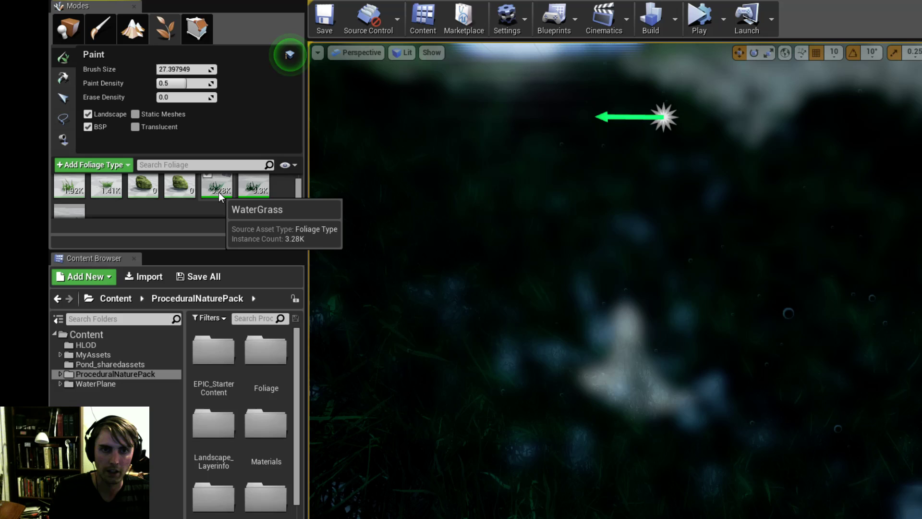
pyautogui.scroll(-2, 219, 191)
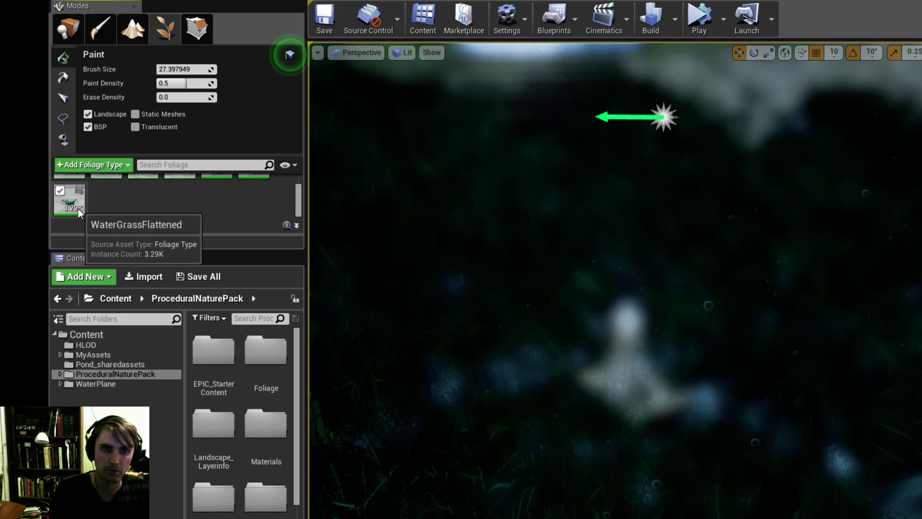
pyautogui.scroll(1, 241, 208)
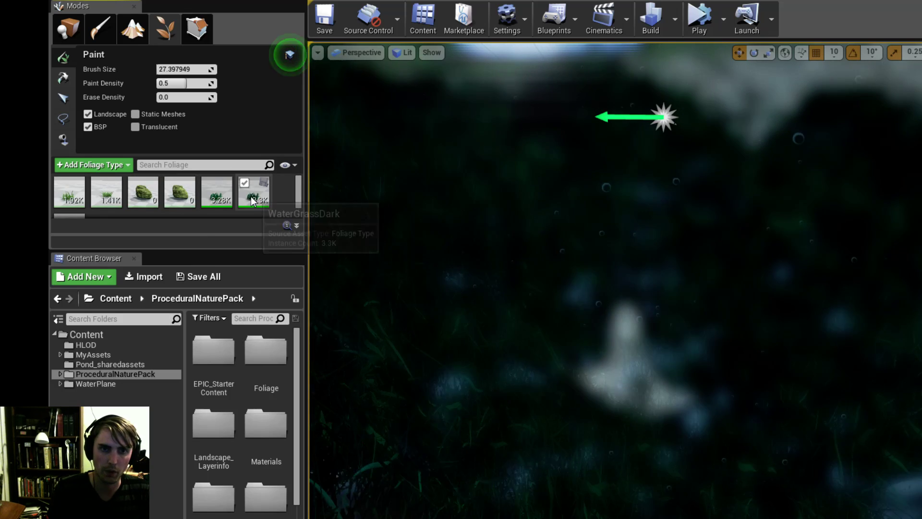
pyautogui.click(254, 200)
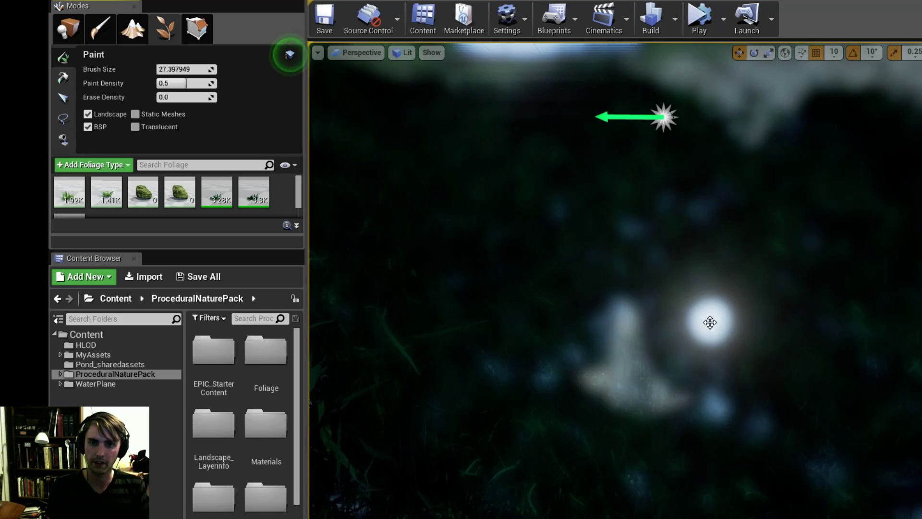
pyautogui.moveTo(710, 323)
pyautogui.mouseDown(button='right')
pyautogui.moveTo(643, 311)
pyautogui.moveTo(717, 318)
pyautogui.moveTo(693, 324)
pyautogui.moveTo(674, 311)
pyautogui.moveTo(738, 294)
pyautogui.moveTo(620, 291)
pyautogui.moveTo(712, 331)
pyautogui.moveTo(689, 343)
pyautogui.moveTo(683, 361)
pyautogui.mouseUp(button='right')
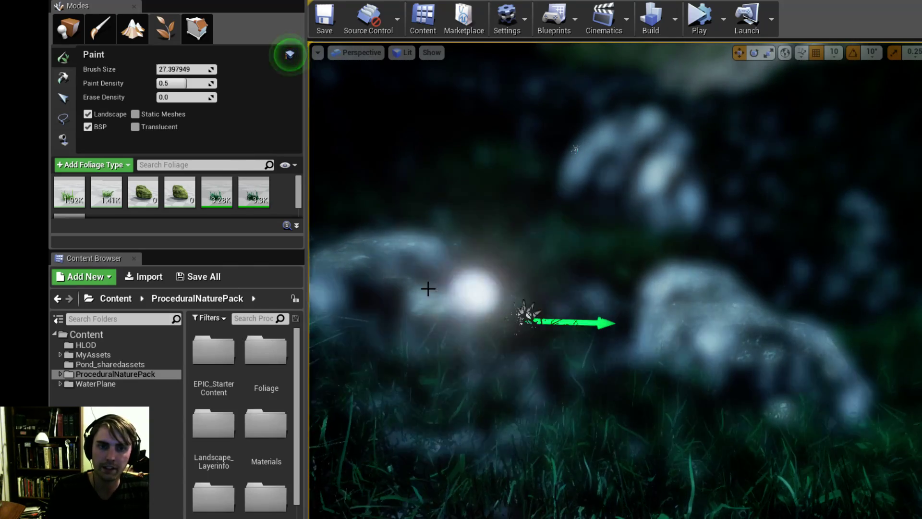
# - Open the MyAssets folder and examine the caustics moving across the underwater rock
pyautogui.click(94, 354)
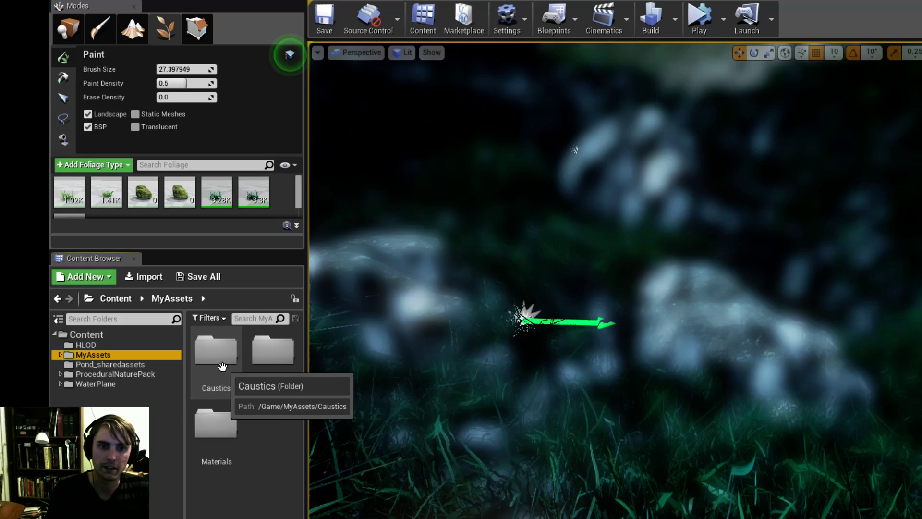
pyautogui.moveTo(626, 403); pyautogui.dragTo(626, 356, button='right')
pyautogui.press('w')
pyautogui.moveTo(672, 276); pyautogui.dragTo(709, 323, button='right')
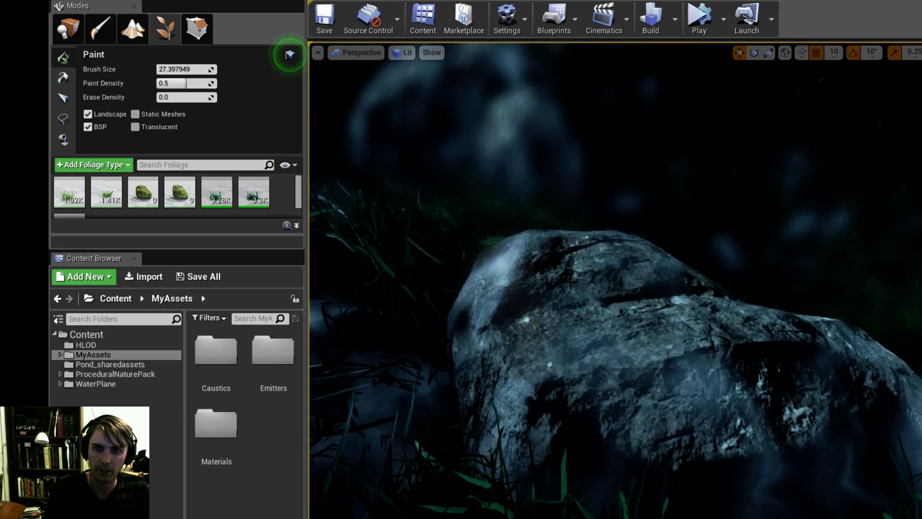
pyautogui.moveTo(649, 322); pyautogui.dragTo(649, 360, button='right')
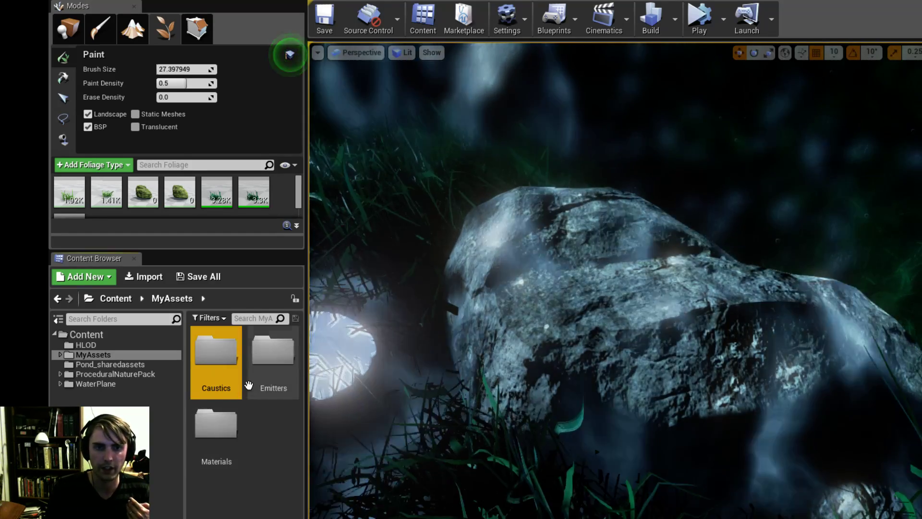
# - Open the T_MediumWaves_H texture from the Caustics folder and examine its wave pattern up close
pyautogui.doubleClick(214, 371)
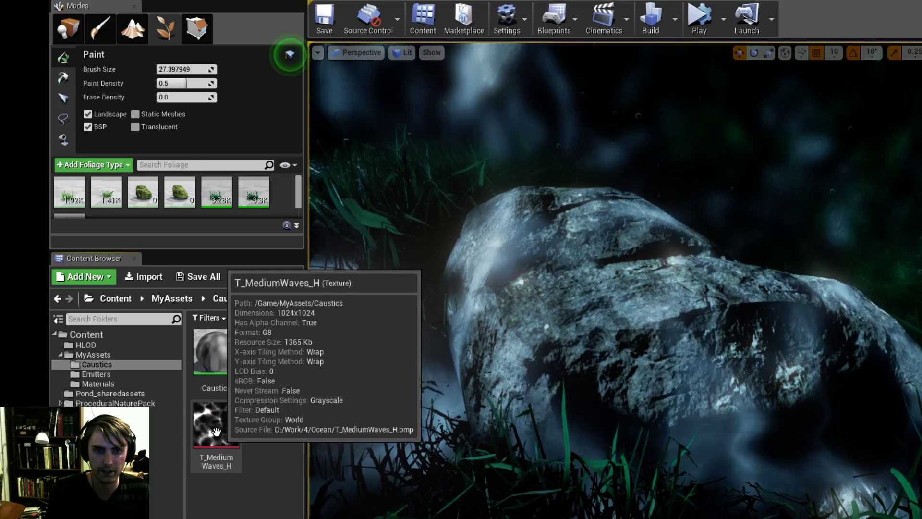
pyautogui.doubleClick(213, 424)
pyautogui.scroll(4, 499, 338)
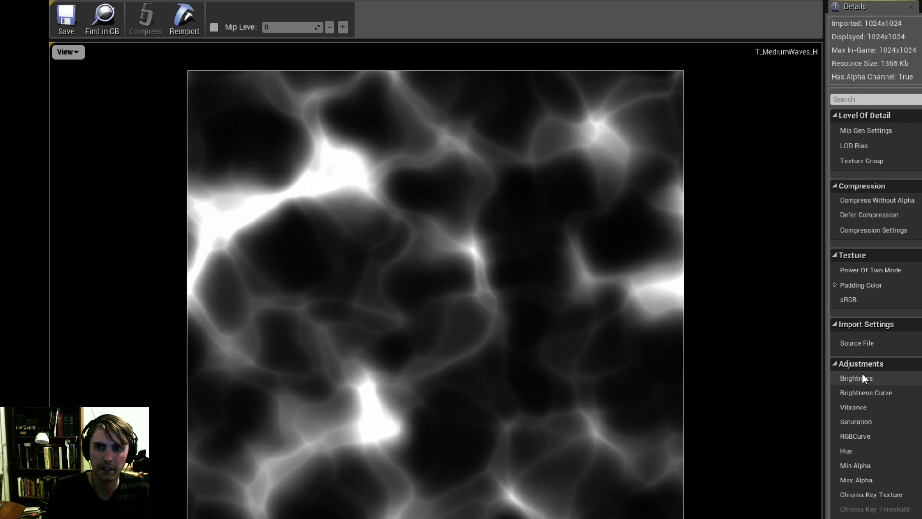
pyautogui.scroll(1, 277, 173)
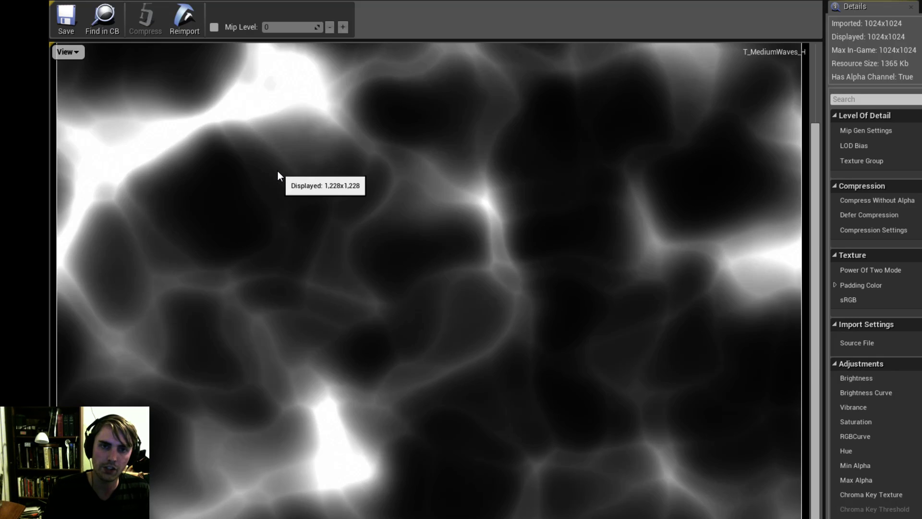
pyautogui.scroll(-1, 277, 172)
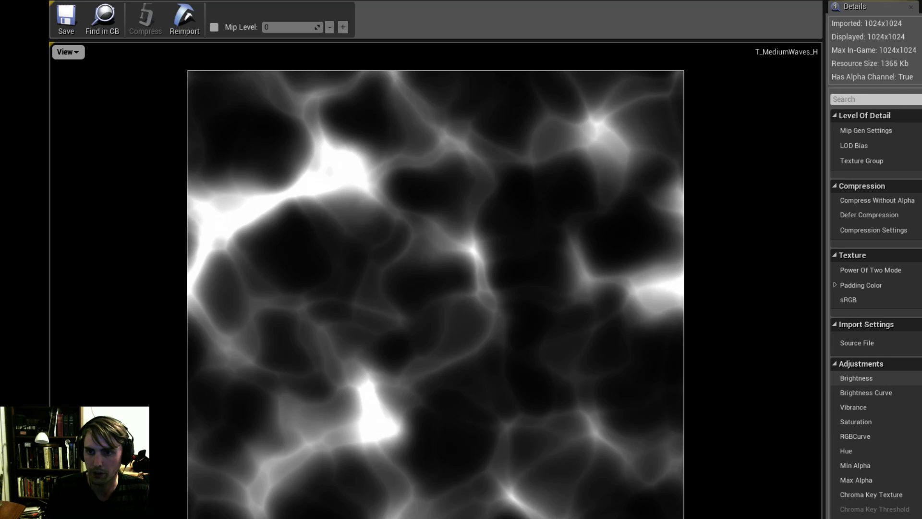
# - Try different Brightness, Brightness Curve and RGBCurve adjustments on the T_MediumWaves_H texture
pyautogui.click(921, 378)
pyautogui.click(921, 392)
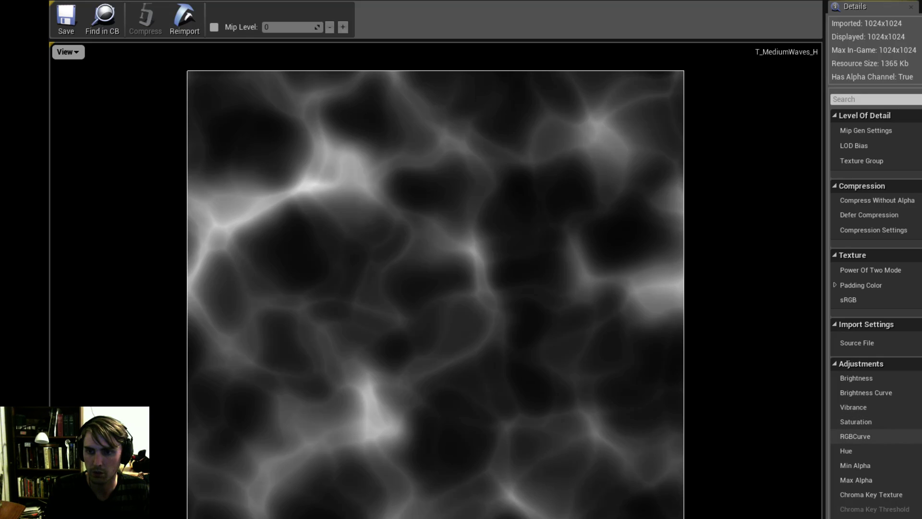
pyautogui.click(921, 436)
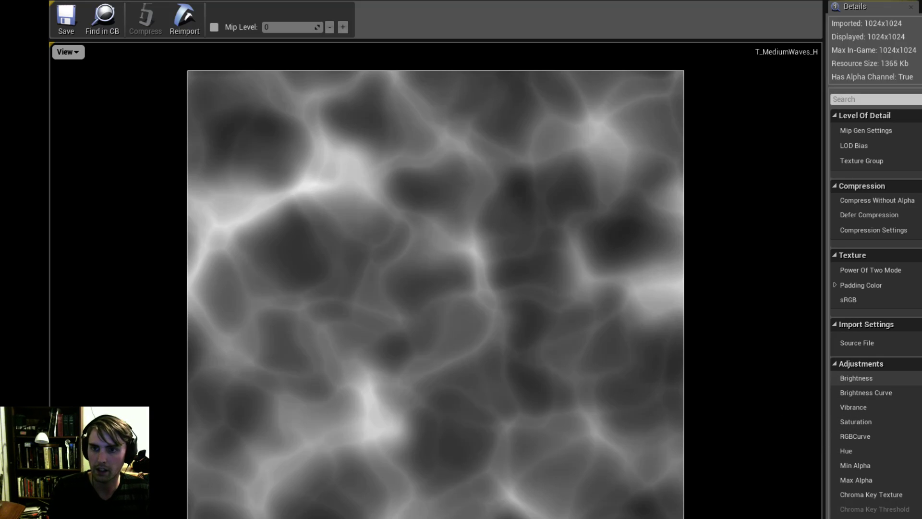
pyautogui.click(921, 378)
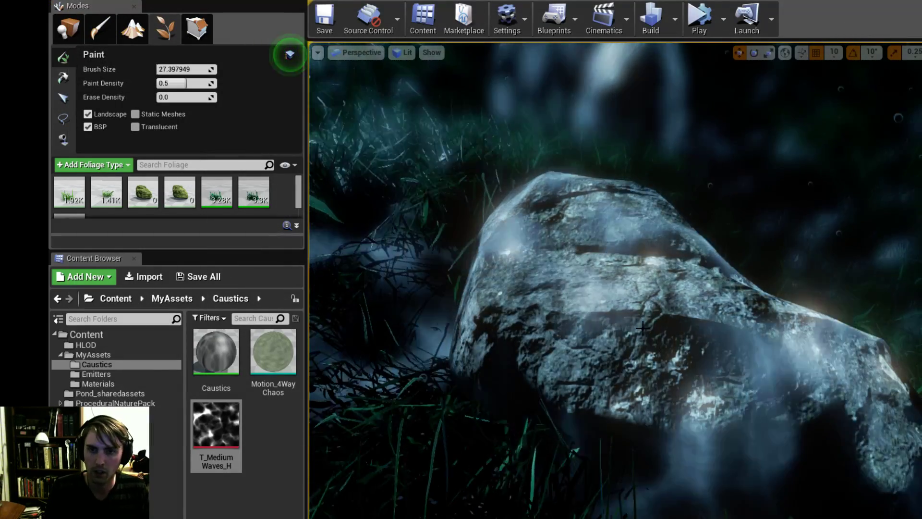
# - Look over the caustic-lit rock and switch from foliage painting to object placement
pyautogui.moveTo(571, 356); pyautogui.dragTo(686, 377, button='right')
pyautogui.moveTo(764, 378)
pyautogui.mouseDown(button='right')
pyautogui.moveTo(720, 382)
pyautogui.moveTo(713, 341)
pyautogui.moveTo(756, 374)
pyautogui.mouseUp(button='right')
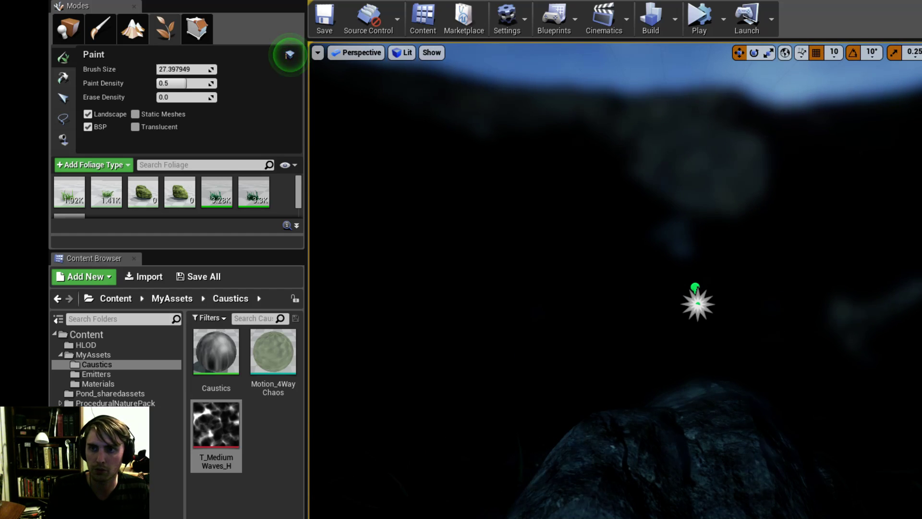
pyautogui.click(67, 30)
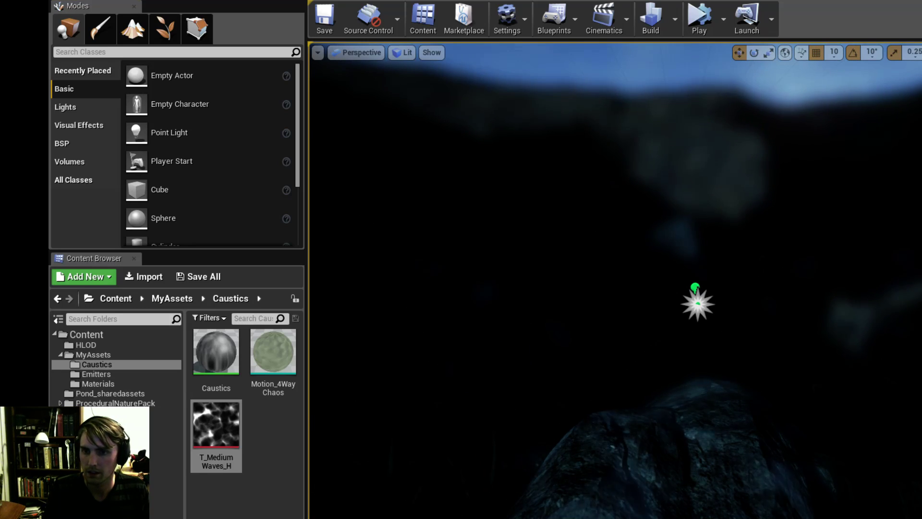
# - Examine the bubble emitters and the blurred rocks in the distance across the pond floor
pyautogui.moveTo(615, 297); pyautogui.dragTo(807, 163, button='right')
pyautogui.moveTo(620, 226); pyautogui.dragTo(624, 267, button='right')
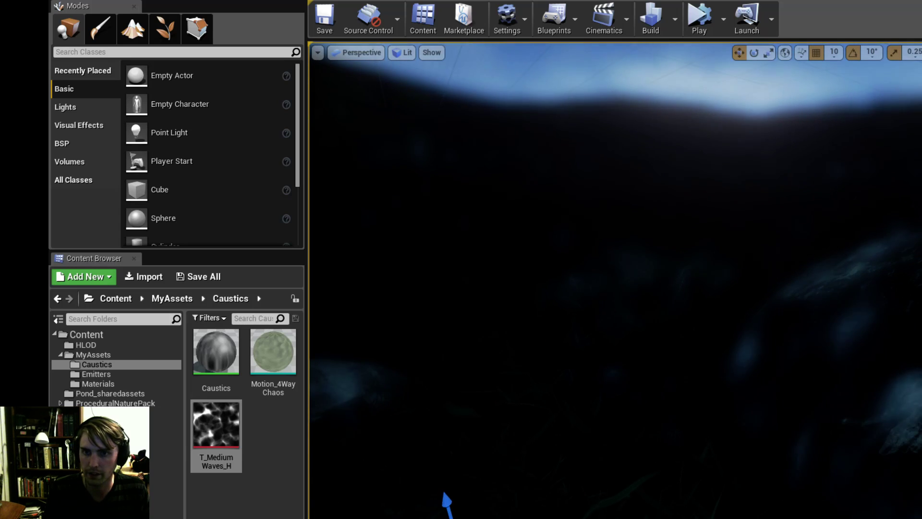
pyautogui.scroll(-4, 615, 280)
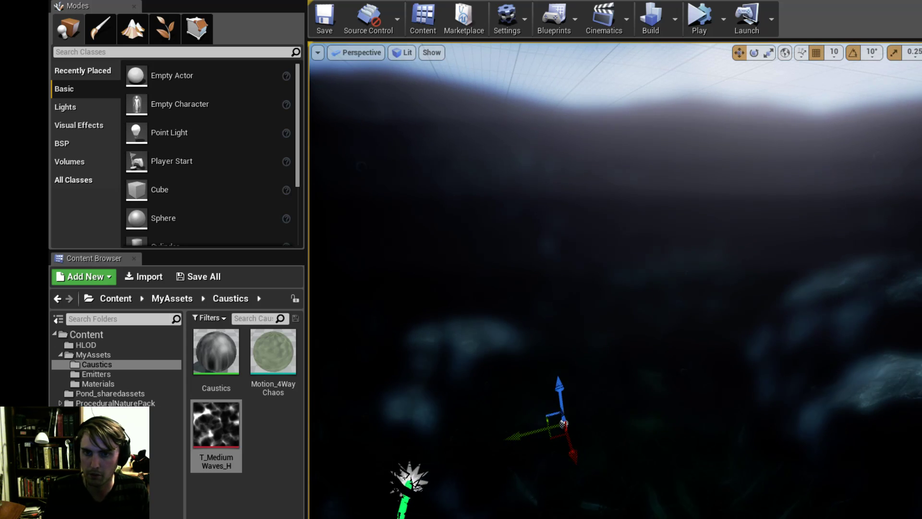
pyautogui.moveTo(644, 280); pyautogui.dragTo(324, 293, button='right')
pyautogui.moveTo(500, 269)
pyautogui.mouseDown(button='right')
pyautogui.moveTo(500, 250)
pyautogui.moveTo(490, 288)
pyautogui.moveTo(495, 264)
pyautogui.mouseUp(button='right')
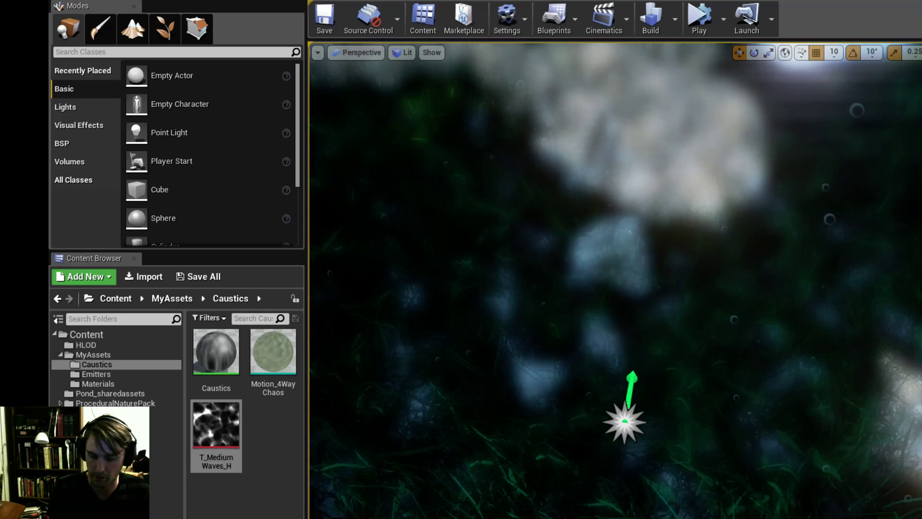
pyautogui.moveTo(759, 311)
pyautogui.mouseDown(button='right')
pyautogui.moveTo(758, 276)
pyautogui.moveTo(749, 310)
pyautogui.mouseUp(button='right')
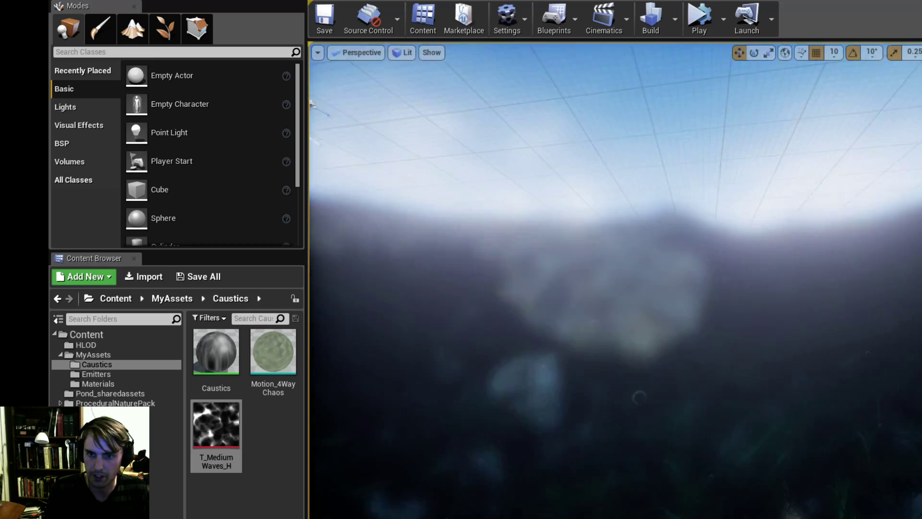
pyautogui.moveTo(639, 397); pyautogui.dragTo(488, 391, button='right')
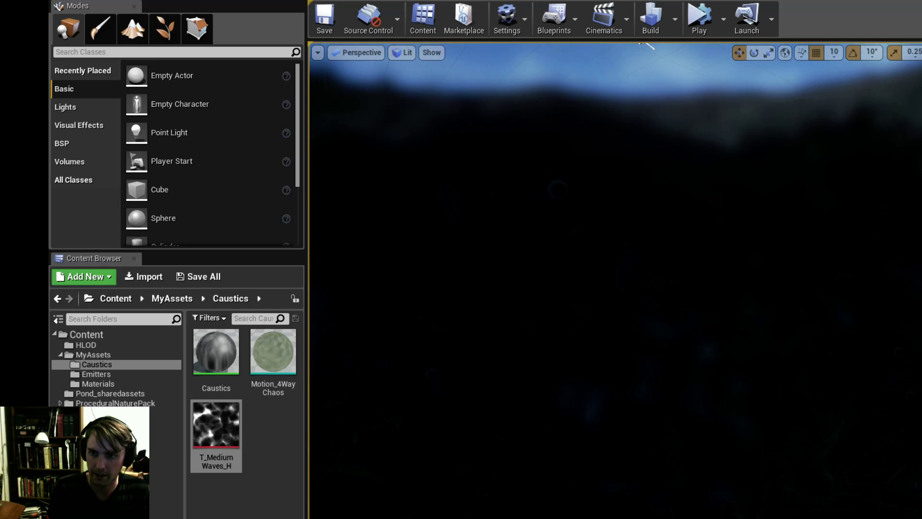
# - Examine the large caustic-lit rock and the emitters beside it from several distances and angles
pyautogui.moveTo(615, 278); pyautogui.dragTo(912, 305, button='right')
pyautogui.press('w')
pyautogui.press('w')
pyautogui.moveTo(553, 293); pyautogui.dragTo(734, 306, button='right')
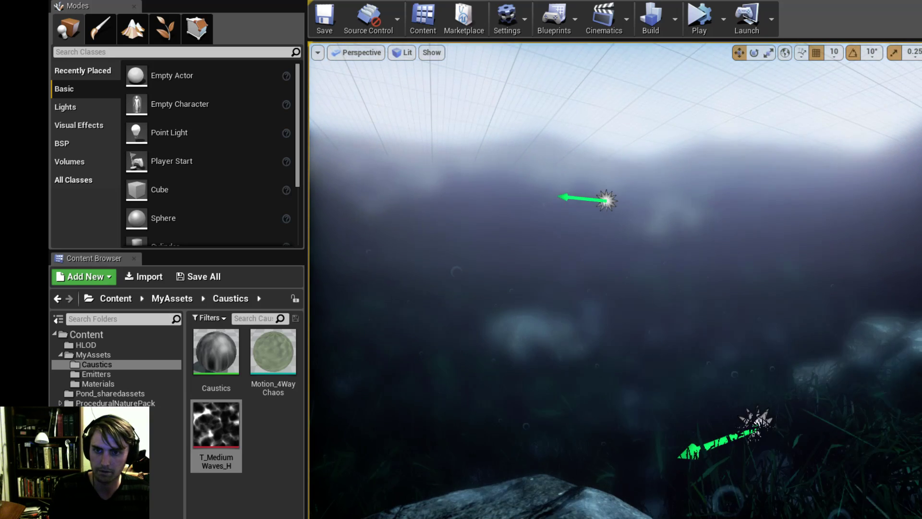
pyautogui.moveTo(615, 288); pyautogui.dragTo(662, 201, button='right')
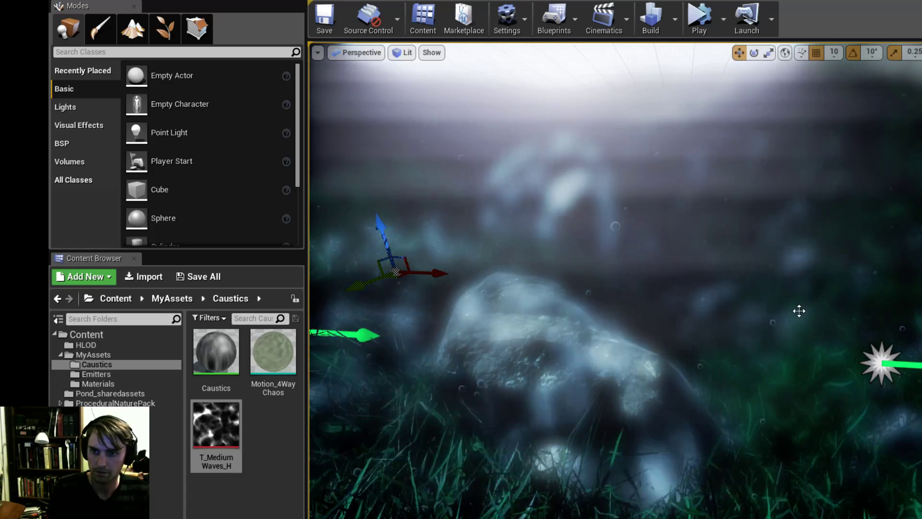
pyautogui.moveTo(798, 311)
pyautogui.mouseDown(button='right')
pyautogui.moveTo(721, 317)
pyautogui.moveTo(687, 351)
pyautogui.moveTo(769, 332)
pyautogui.moveTo(750, 279)
pyautogui.moveTo(783, 317)
pyautogui.mouseUp(button='right')
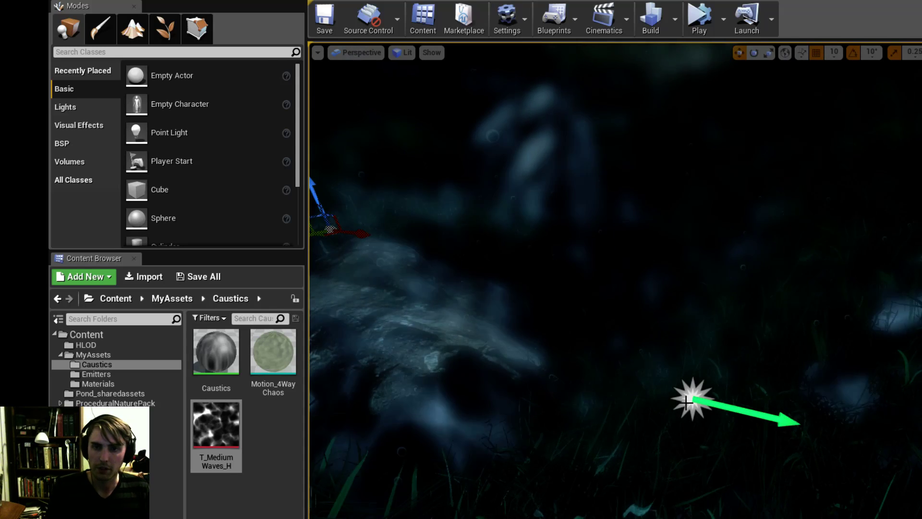
pyautogui.moveTo(681, 367); pyautogui.dragTo(567, 332, button='right')
pyautogui.moveTo(624, 326)
pyautogui.mouseDown(button='right')
pyautogui.moveTo(639, 331)
pyautogui.moveTo(630, 322)
pyautogui.moveTo(620, 341)
pyautogui.mouseUp(button='right')
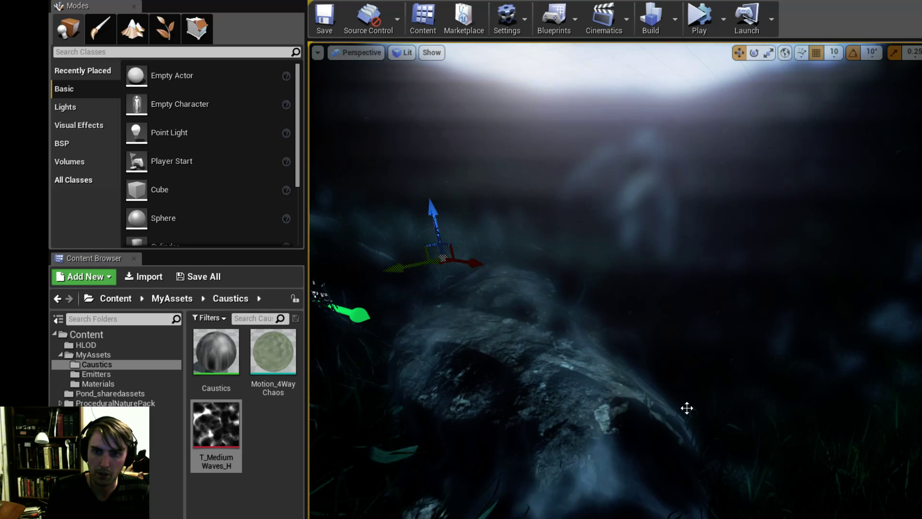
pyautogui.moveTo(677, 395); pyautogui.dragTo(711, 435, button='right')
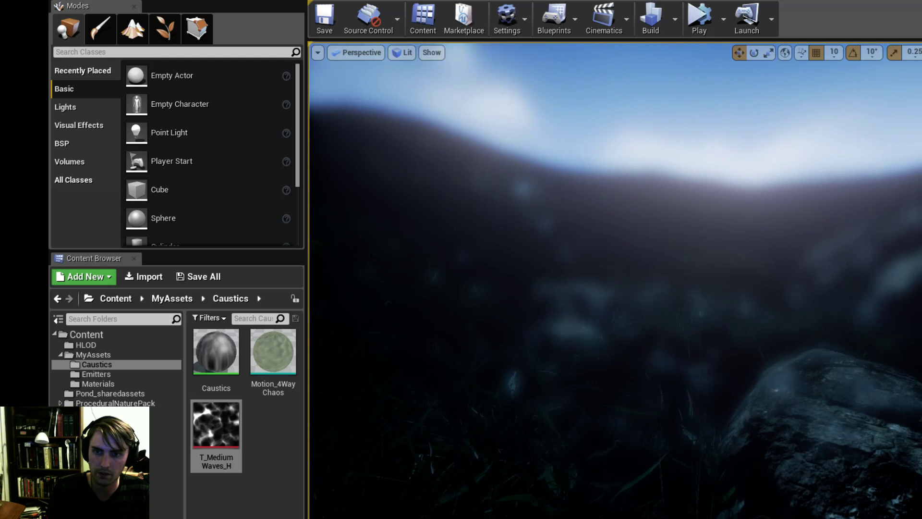
# - Examine the sun and sky above the pond's ridge, and switch to Open Broadcaster Software
pyautogui.moveTo(700, 382)
pyautogui.mouseDown(button='right')
pyautogui.moveTo(735, 379)
pyautogui.moveTo(701, 381)
pyautogui.mouseUp(button='right')
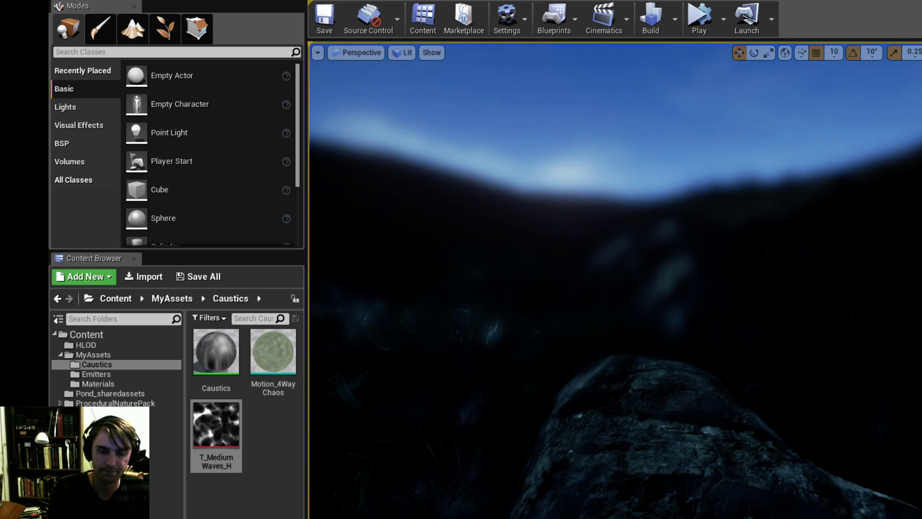
pyautogui.moveTo(457, 494); pyautogui.dragTo(451, 461, button='right')
pyautogui.moveTo(578, 432); pyautogui.dragTo(578, 417, button='right')
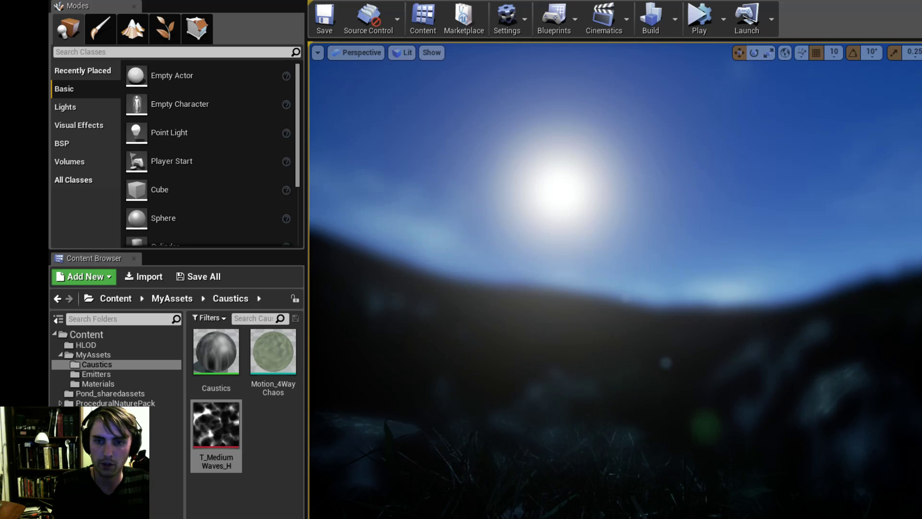
pyautogui.hotkey('alt', 'Tab')
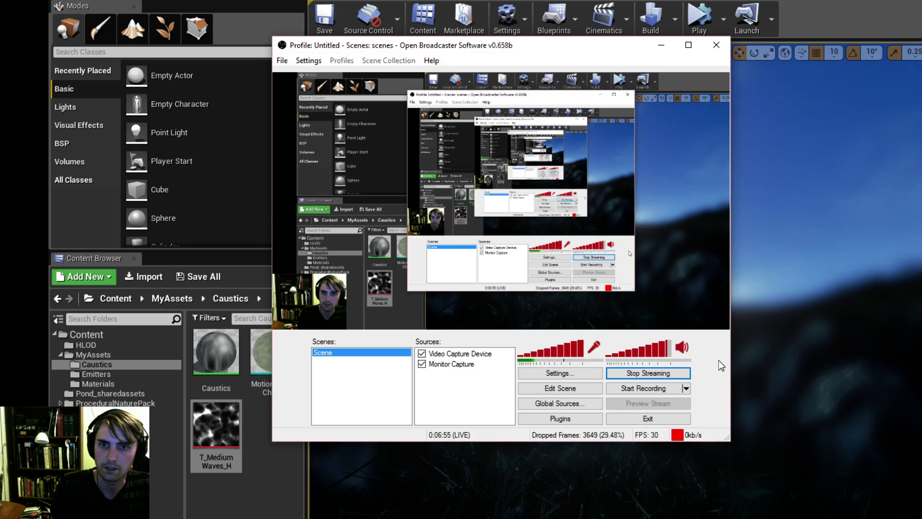